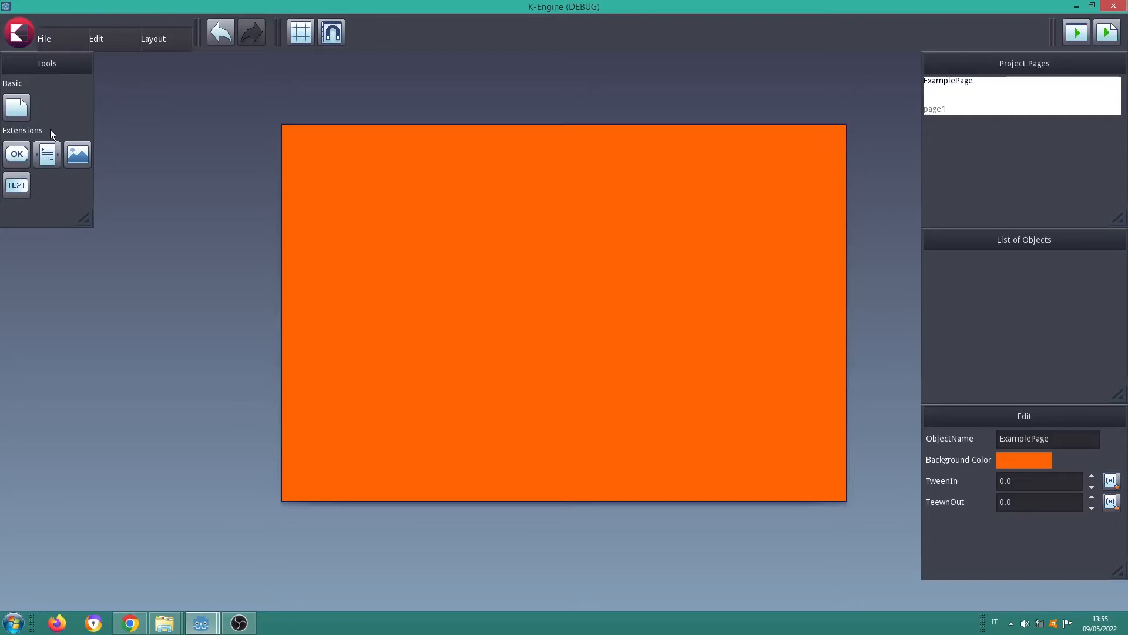
Step: Add a button to ExamplePage, then select it and move and enlarge the Edit panel to fit all its properties
click(18, 154)
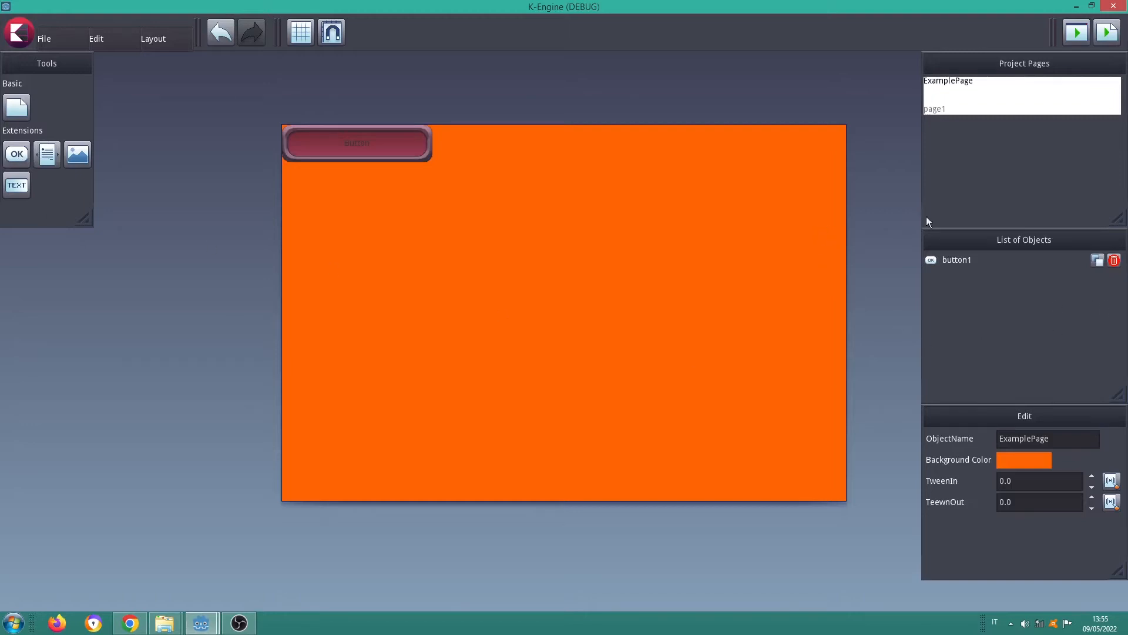
click(972, 262)
drag(993, 416, 777, 40)
drag(888, 220, 889, 415)
Step: Rename the new button object as Button OK
double_click(810, 86)
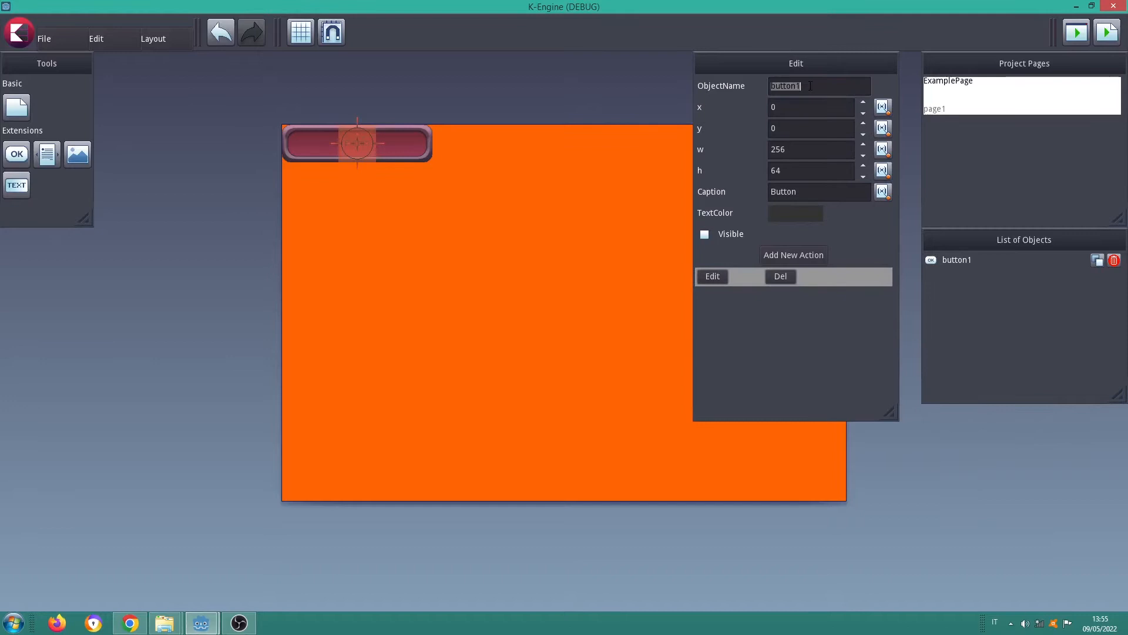
text(Button OK)
key(Return)
Step: Move the button to the page's lower-left corner at about x 14, y 563, showing the grid only during placement
drag(365, 151, 379, 483)
click(301, 32)
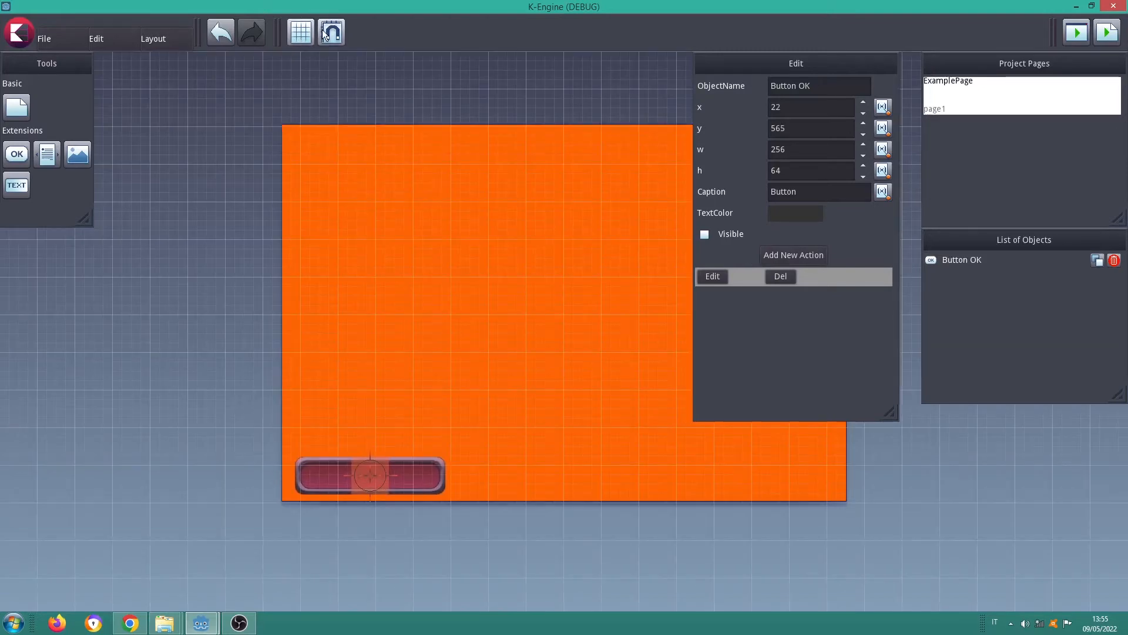
mouse_move(380, 468)
mouse_down()
mouse_move(383, 435)
mouse_move(378, 483)
mouse_move(375, 464)
mouse_up()
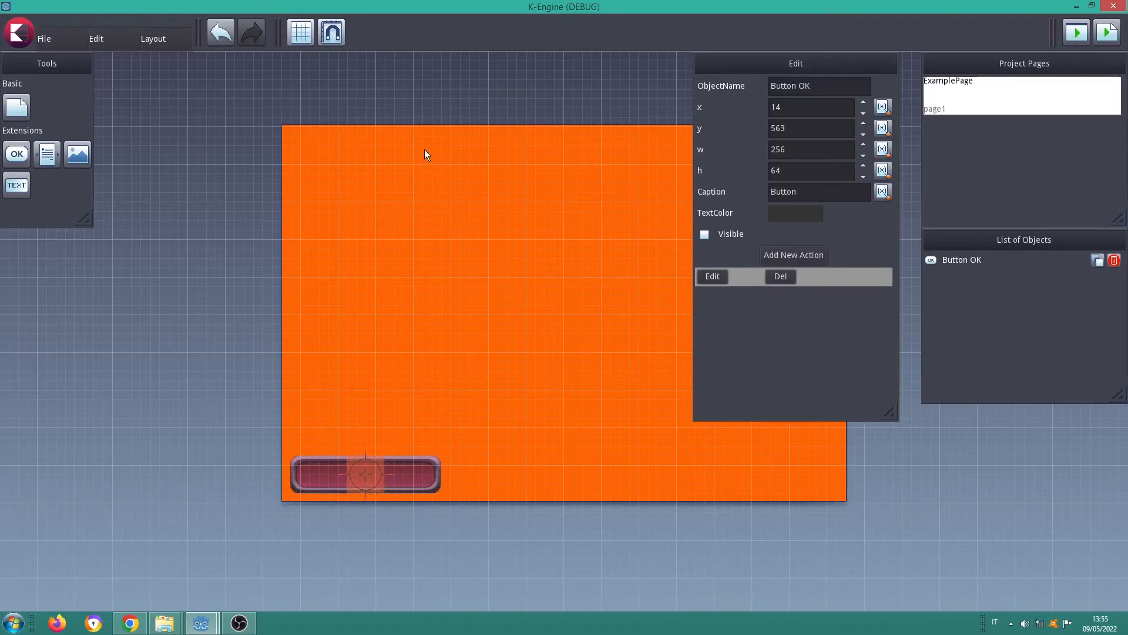
click(301, 37)
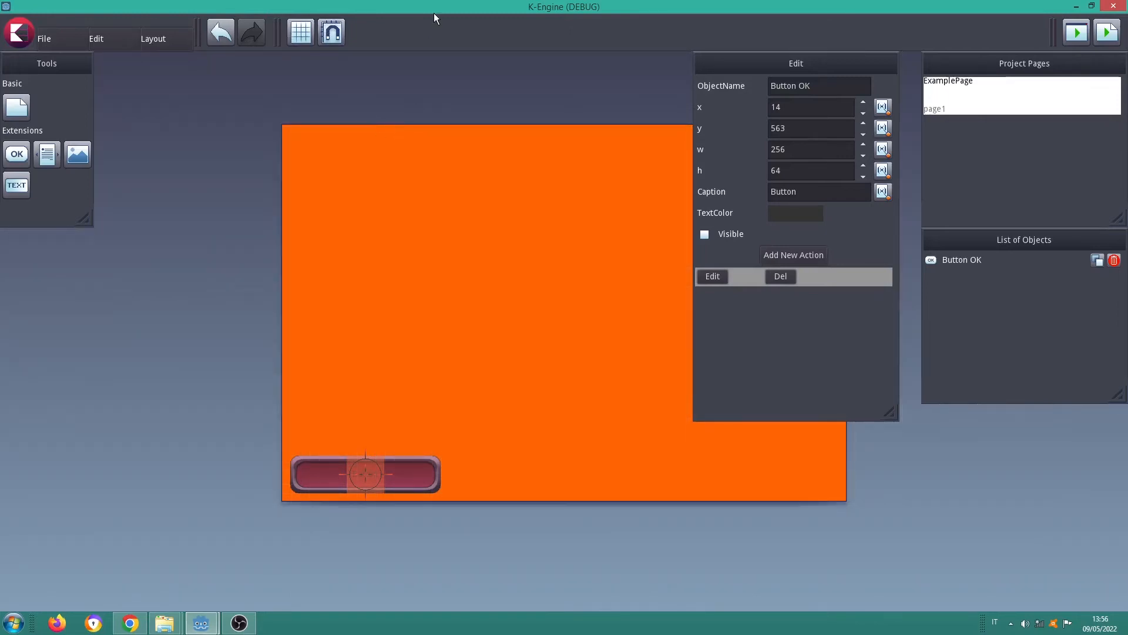
Step: Set the button's caption to OK
click(800, 191)
double_click(801, 191)
text(OK)
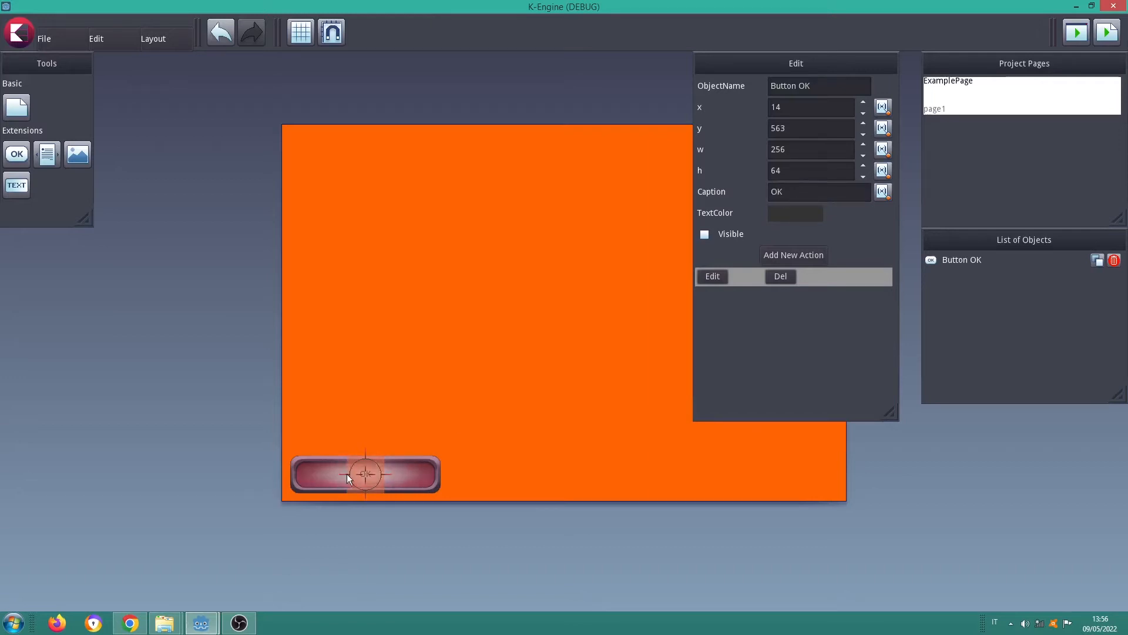
Step: Add an image to the page and position it near the upper-left corner at about x 41, y 40
click(86, 154)
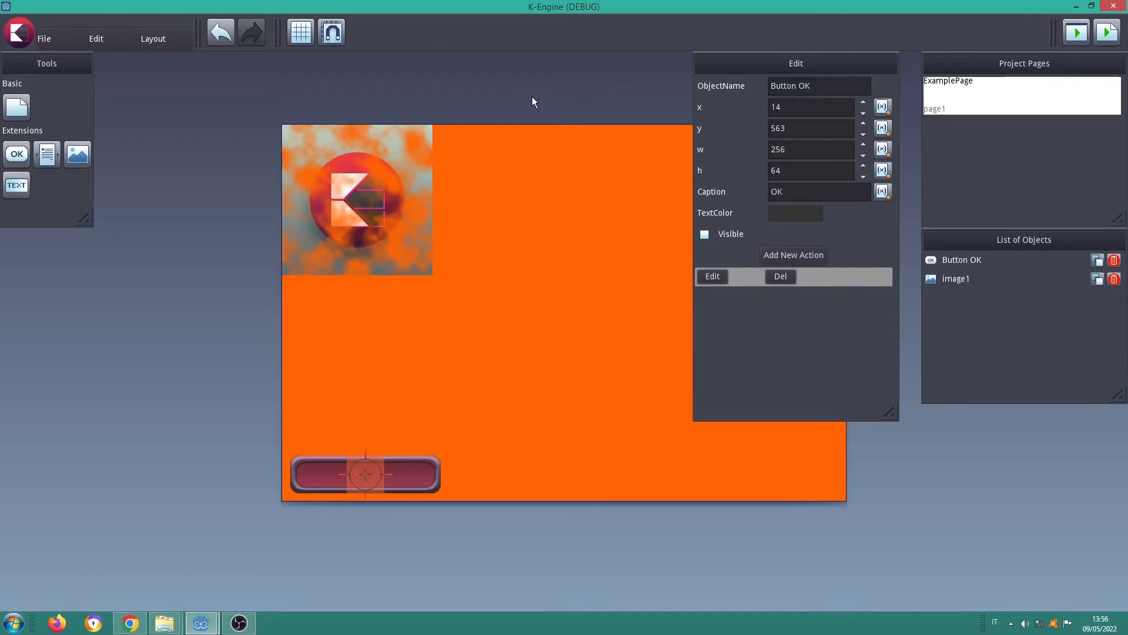
click(957, 279)
drag(663, 329, 384, 205)
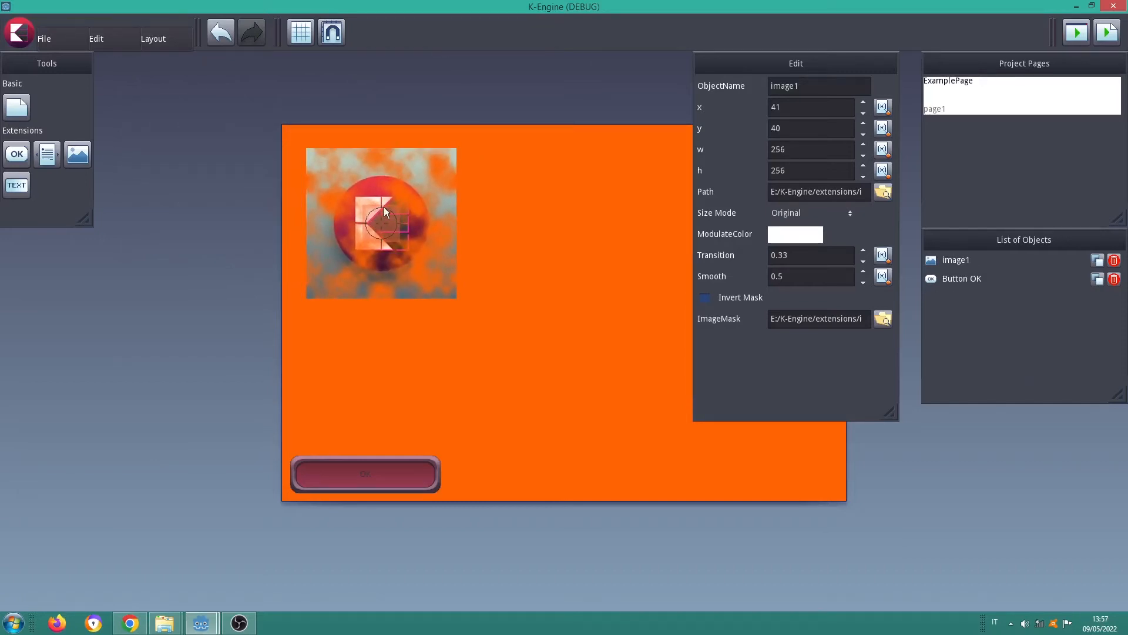
Step: Set both the Transition and Smooth values of image1 to 0
drag(797, 255, 731, 253)
text(0)
click(1054, 88)
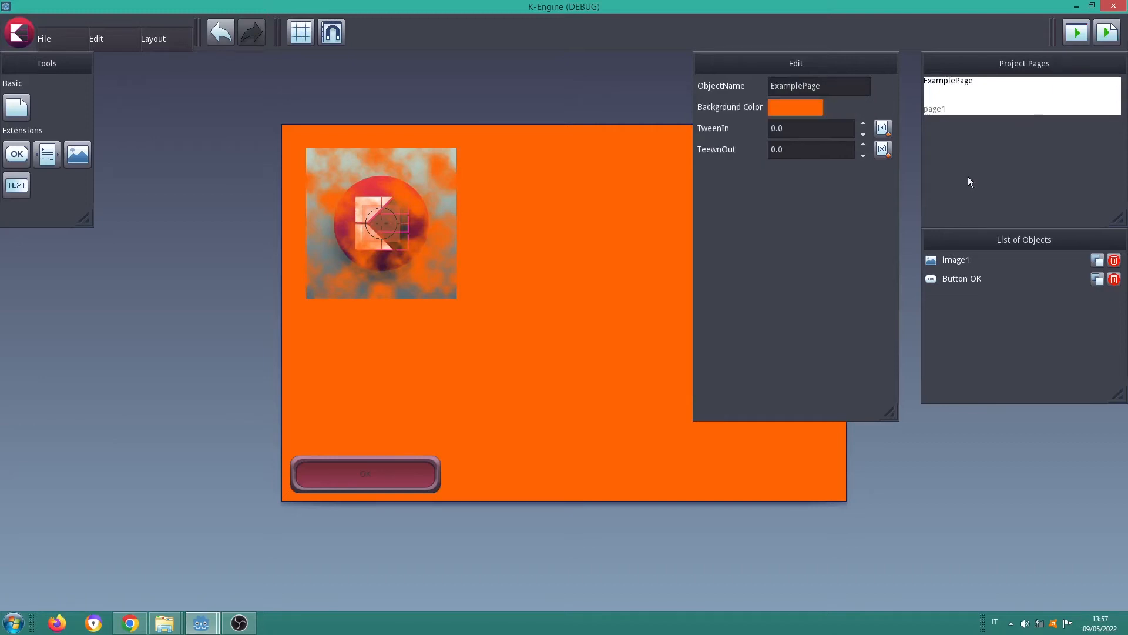
click(997, 263)
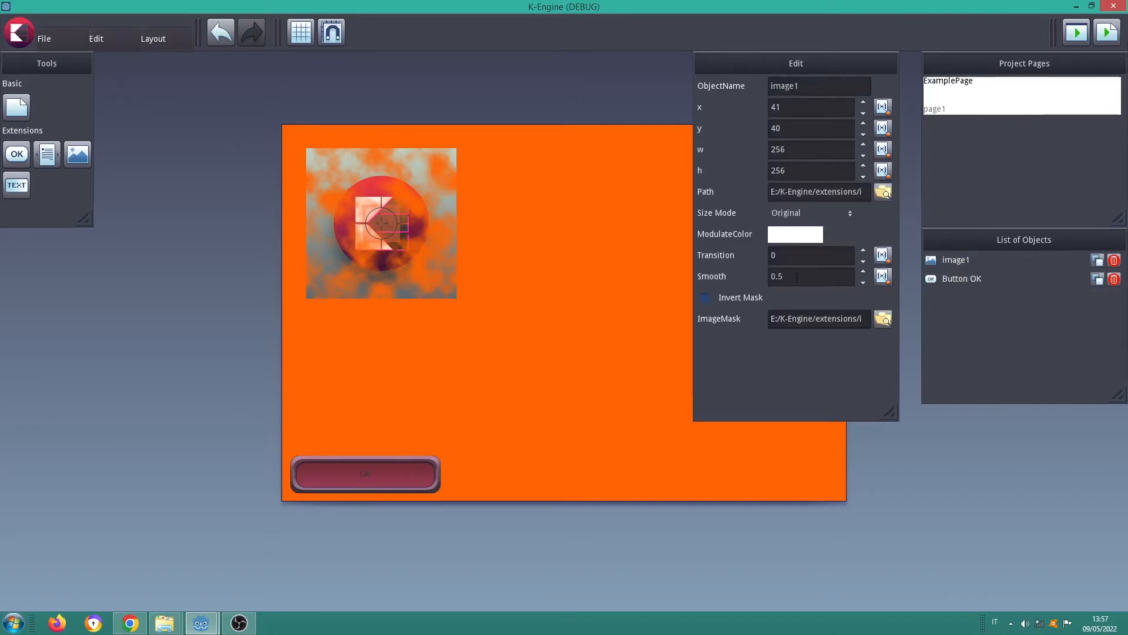
click(818, 258)
key(Tab)
key(Return)
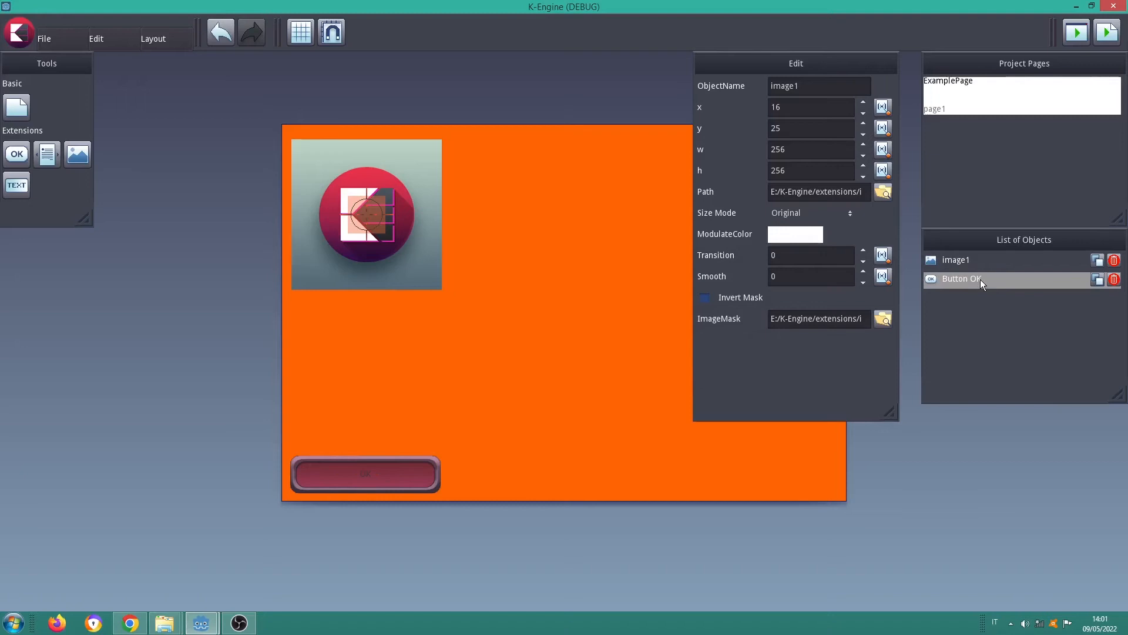
Step: Set the caption of Button OK to Image FX
click(981, 280)
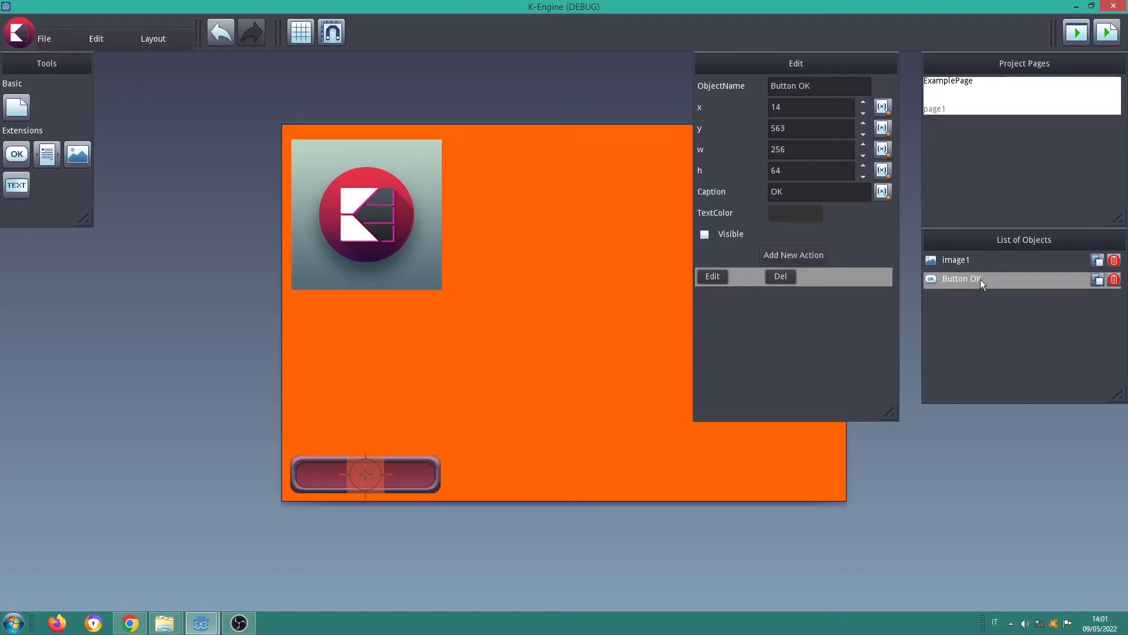
double_click(820, 190)
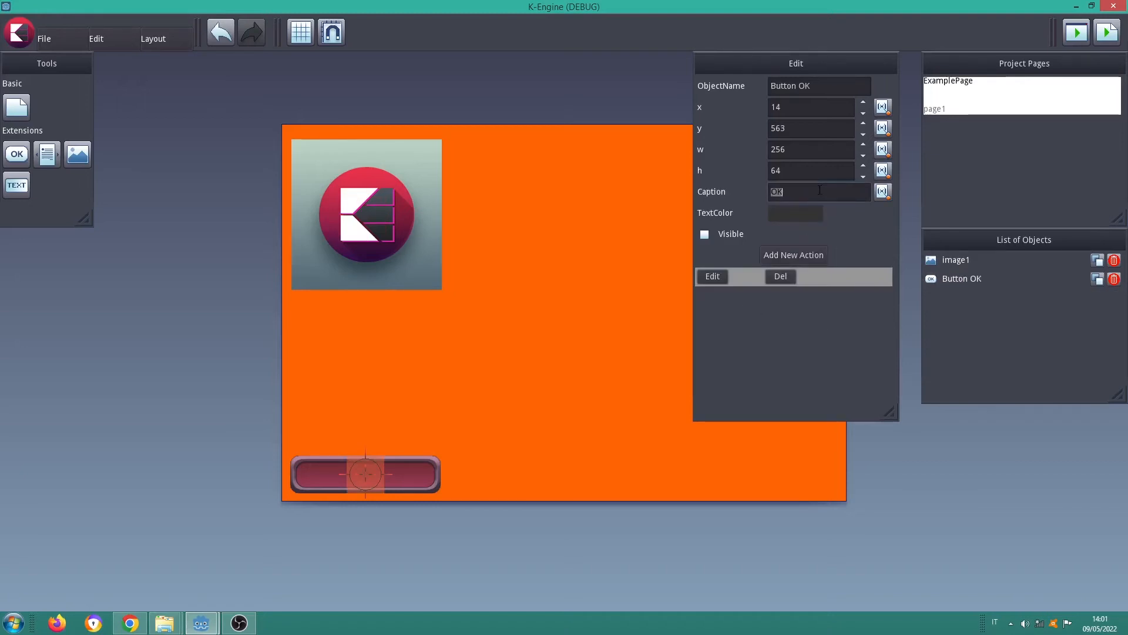
text(Image FX)
Step: Open the button's action for editing, enlarge the Edit panel, and set image1 as the object for the OnMouseClick method
click(723, 276)
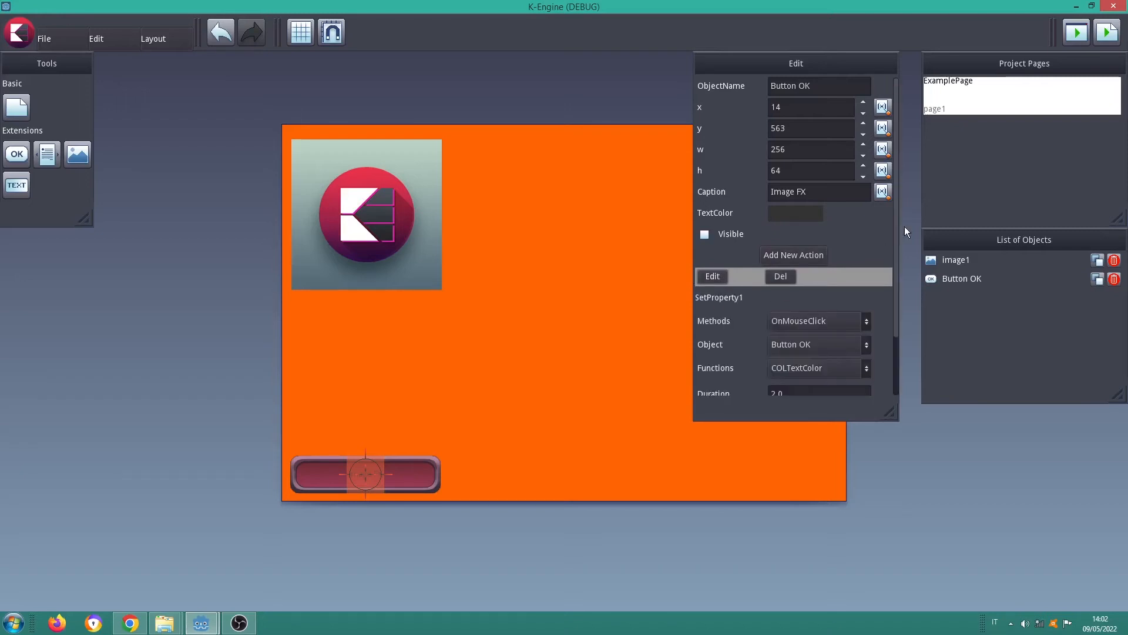
scroll(884, 255, down, 2)
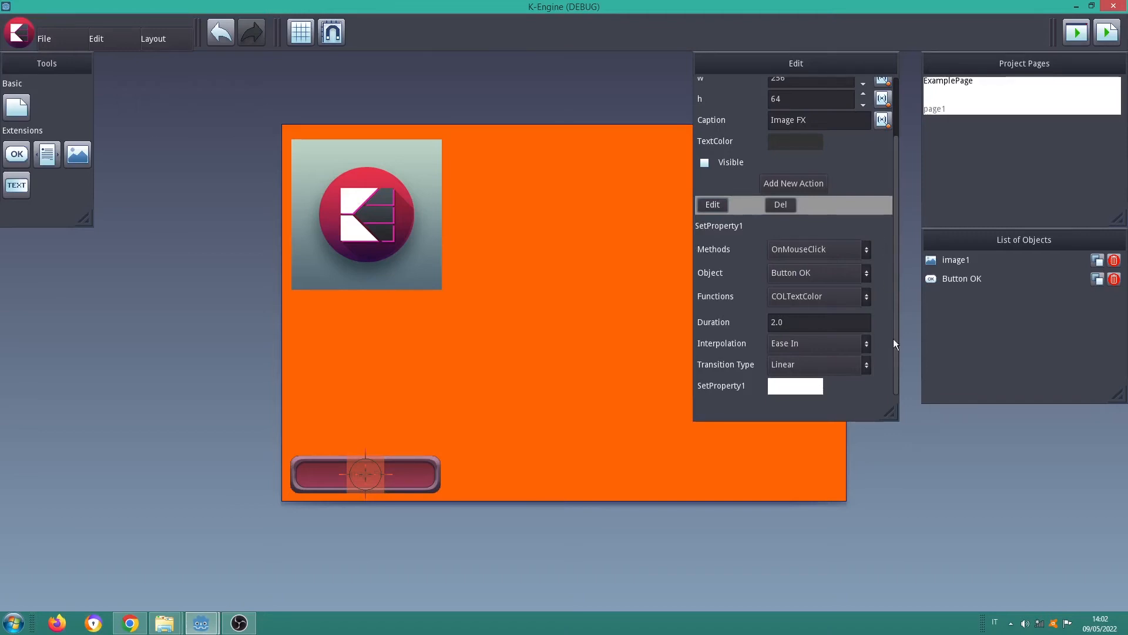
drag(892, 409, 890, 493)
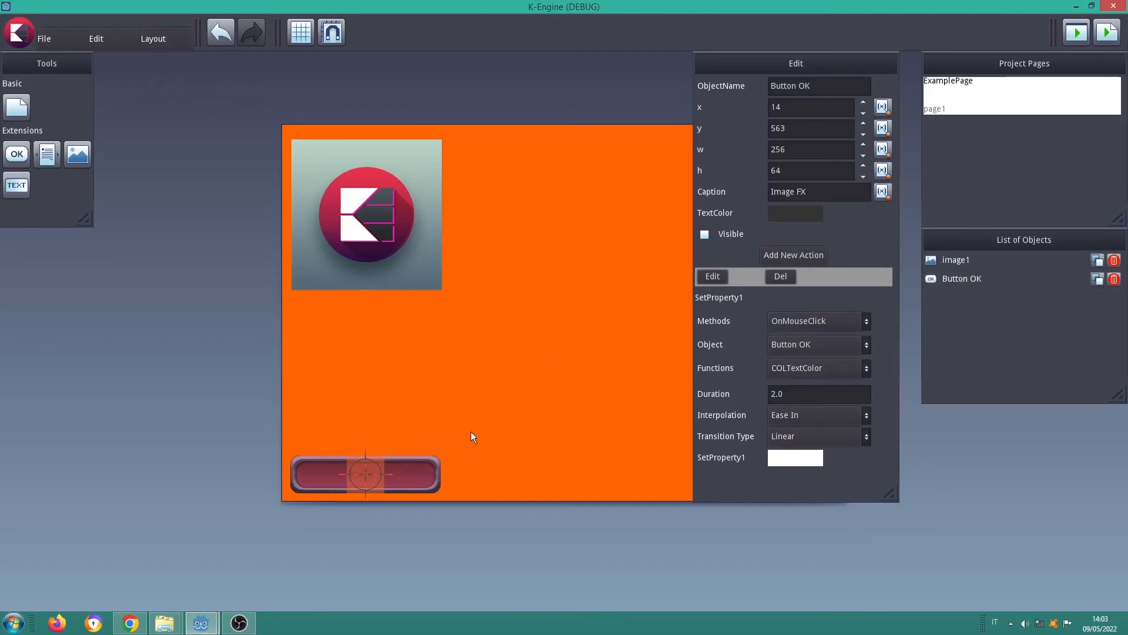
click(803, 327)
click(812, 351)
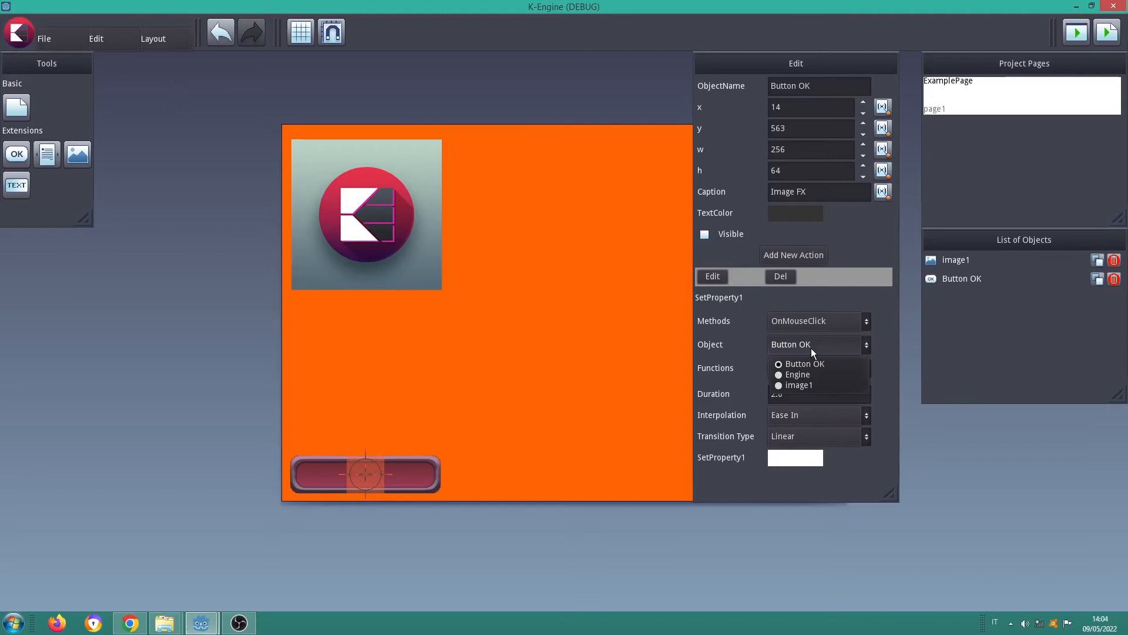
click(809, 385)
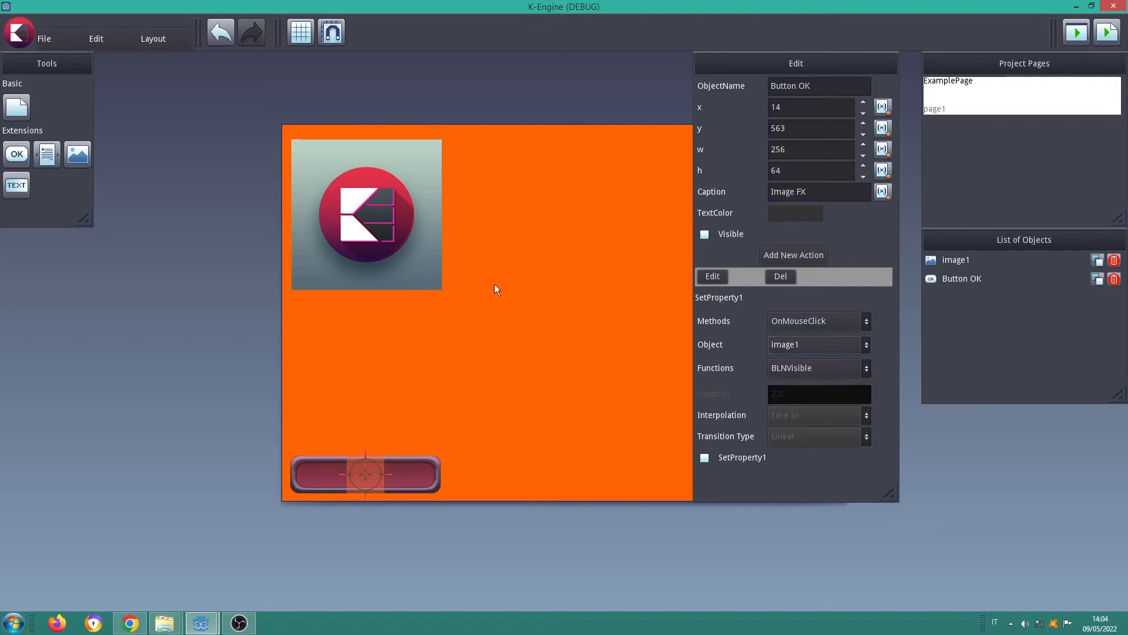
Step: Set the action's function to FLOTransition with a duration of 1.0
click(851, 370)
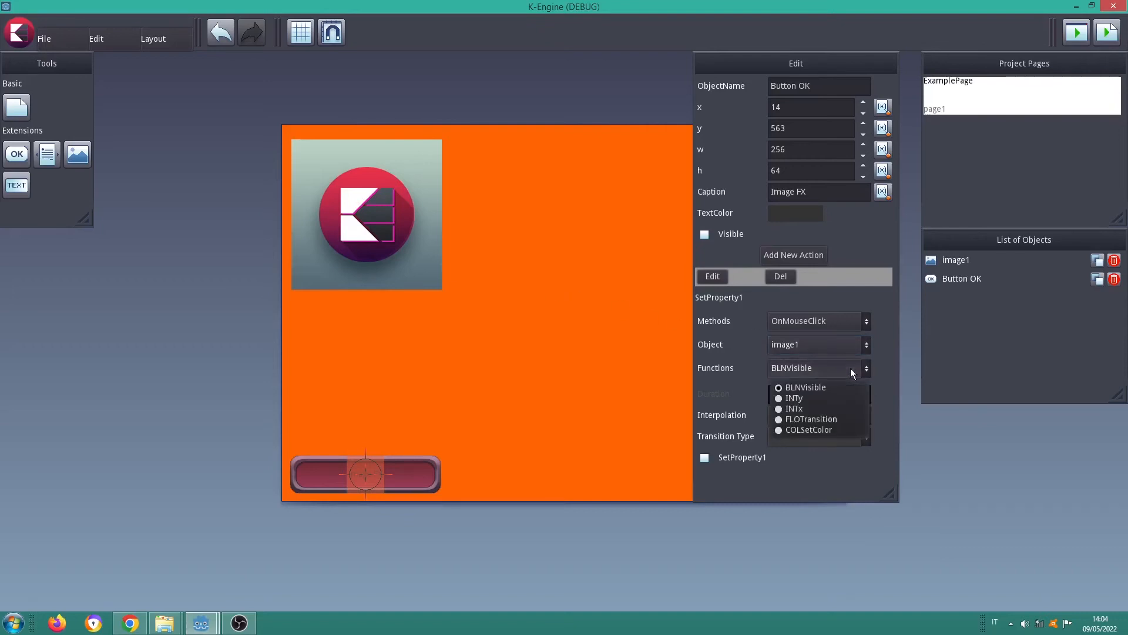
click(845, 417)
click(808, 395)
drag(808, 396, 701, 402)
text(1.0)
key(Return)
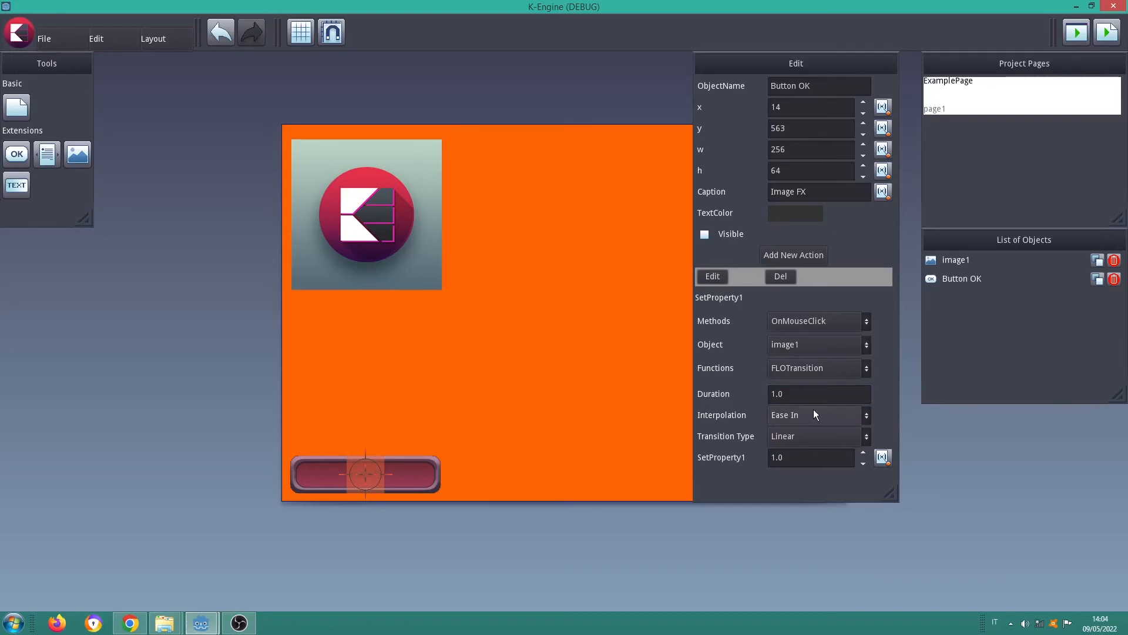
Step: Test the image transition by triggering the Image FX button on the page
double_click(812, 461)
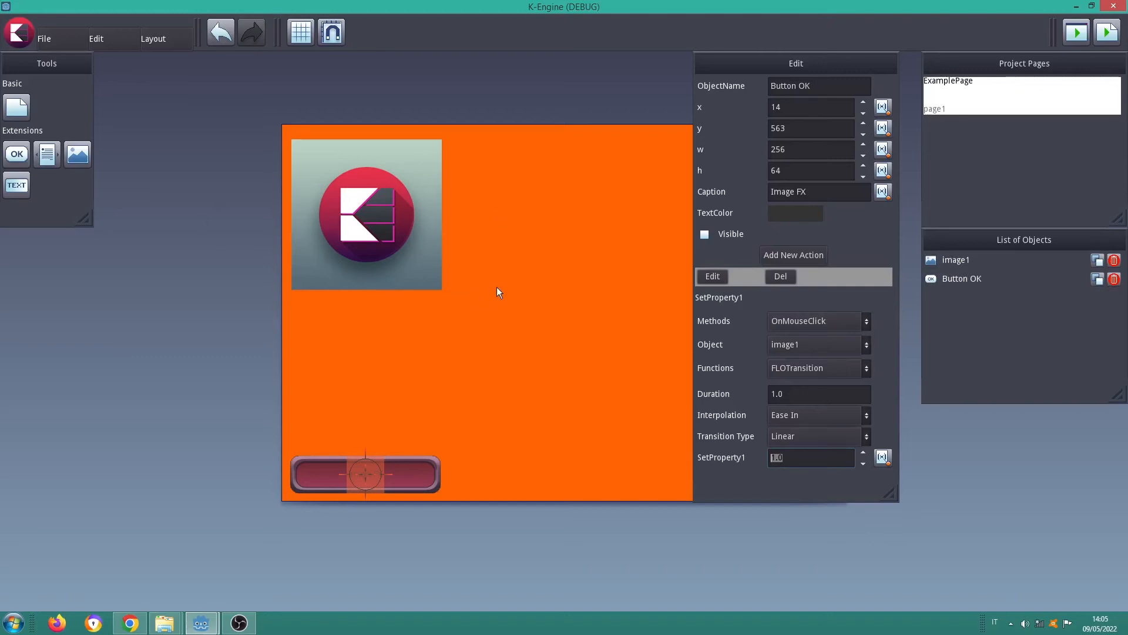
click(524, 257)
click(420, 473)
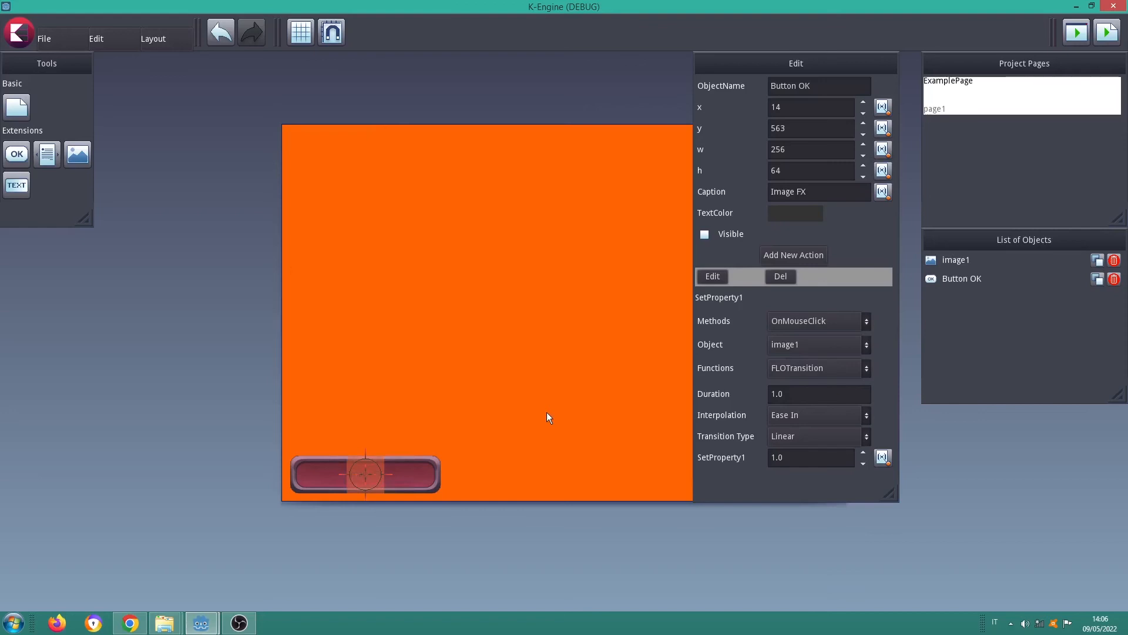
click(425, 473)
Step: Set the action's transition type to Sine and interpolation to Ease In Out, and preview the effect with the page button
click(812, 423)
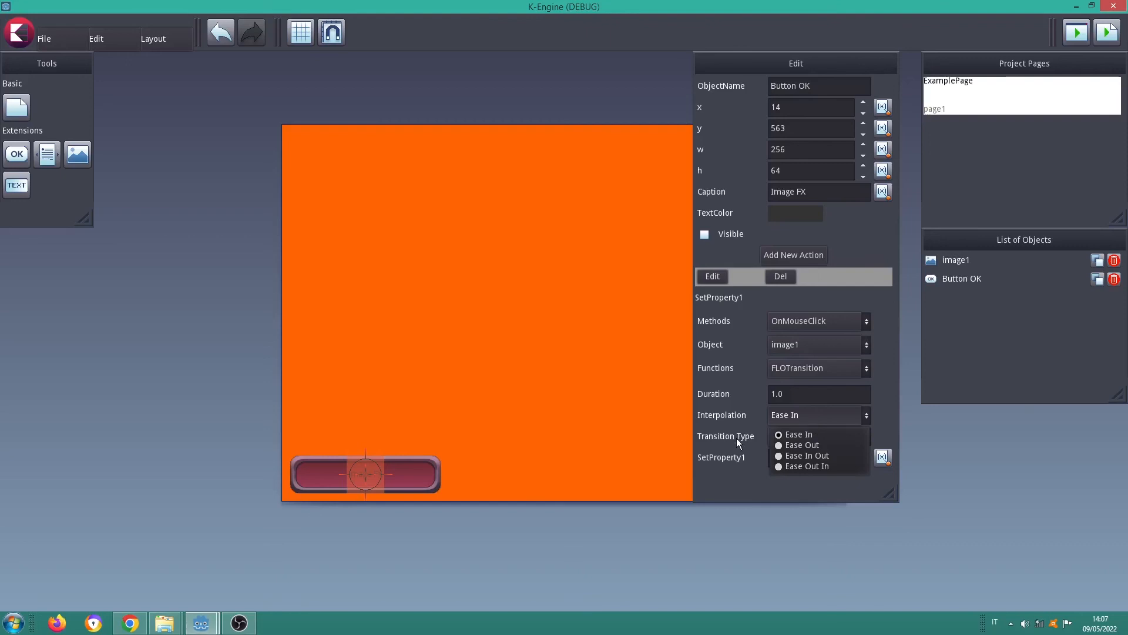
click(735, 438)
click(807, 439)
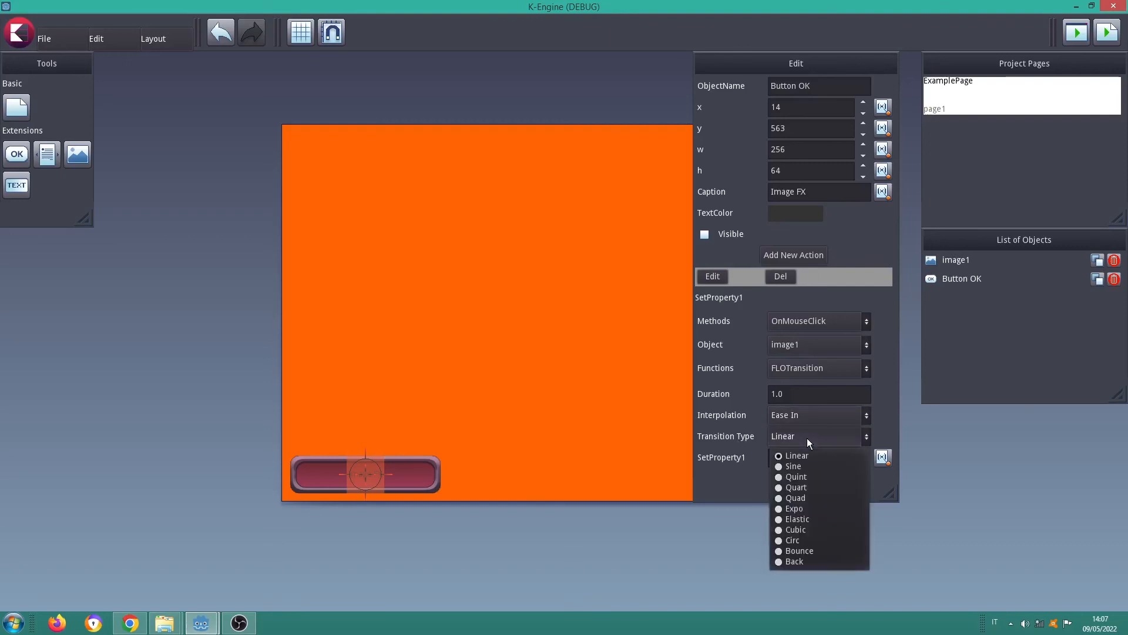
click(806, 439)
click(805, 433)
click(795, 467)
click(799, 414)
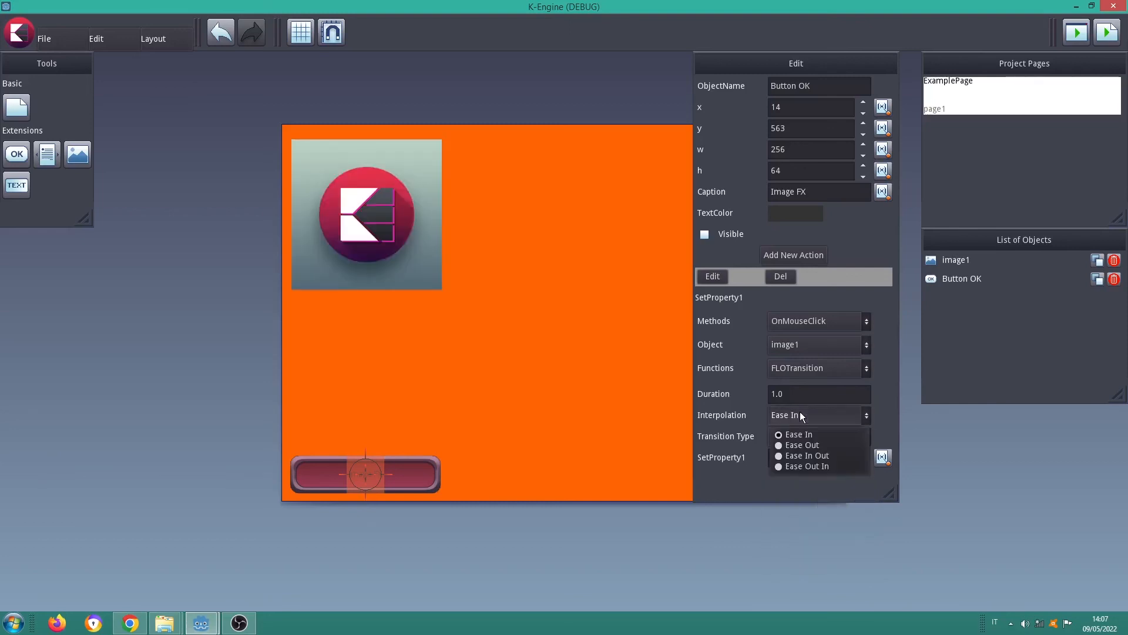
click(811, 458)
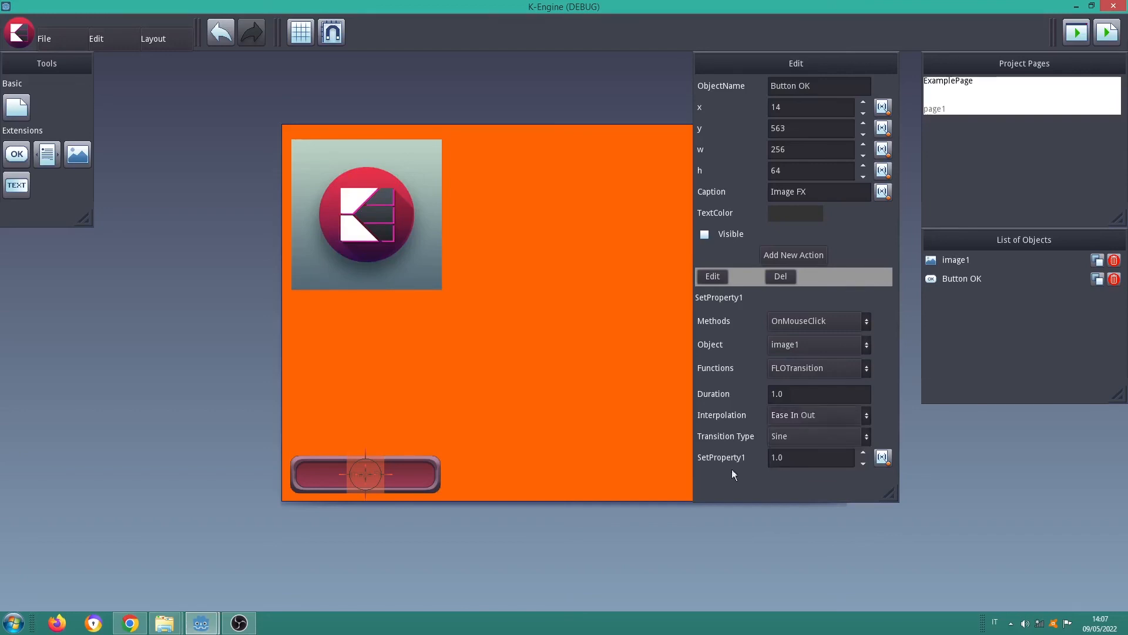
click(425, 474)
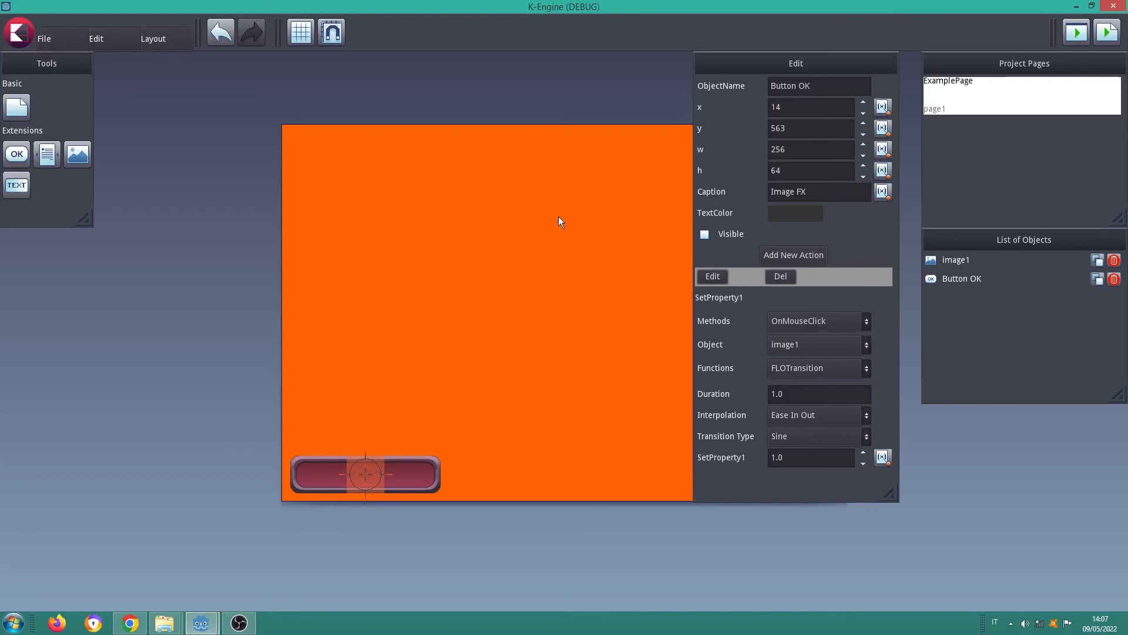
Step: Set the action's duration to 3.0 and preview the slower image transition with the page button
click(815, 442)
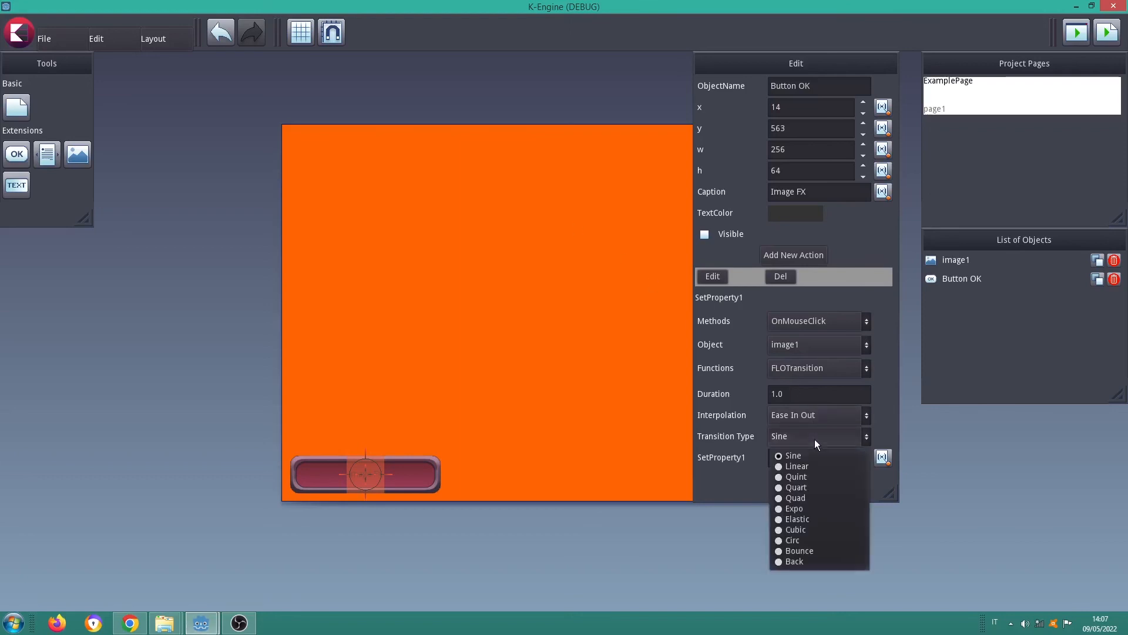
click(815, 396)
drag(816, 396, 731, 394)
text(3.0)
key(Return)
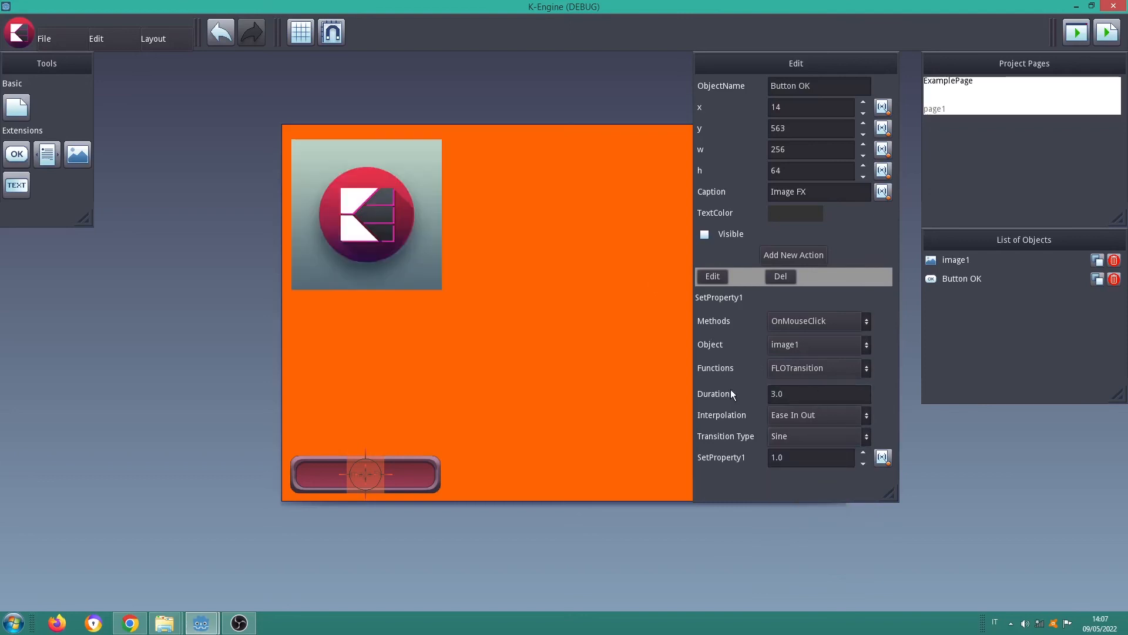
click(415, 477)
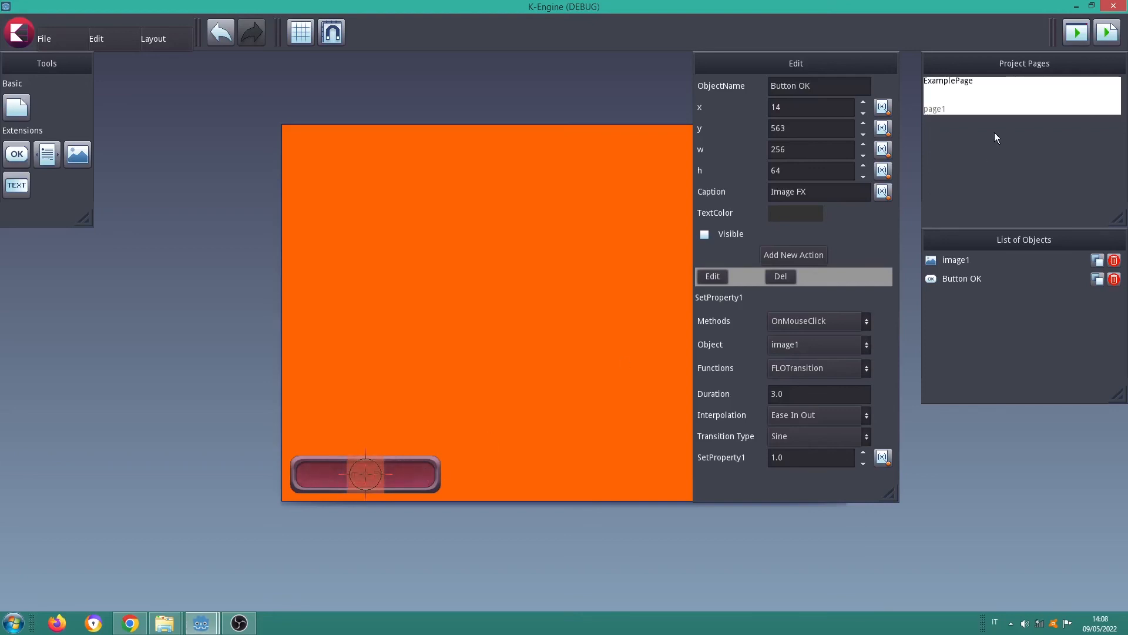
Step: Open the properties of ExamplePage
click(1010, 107)
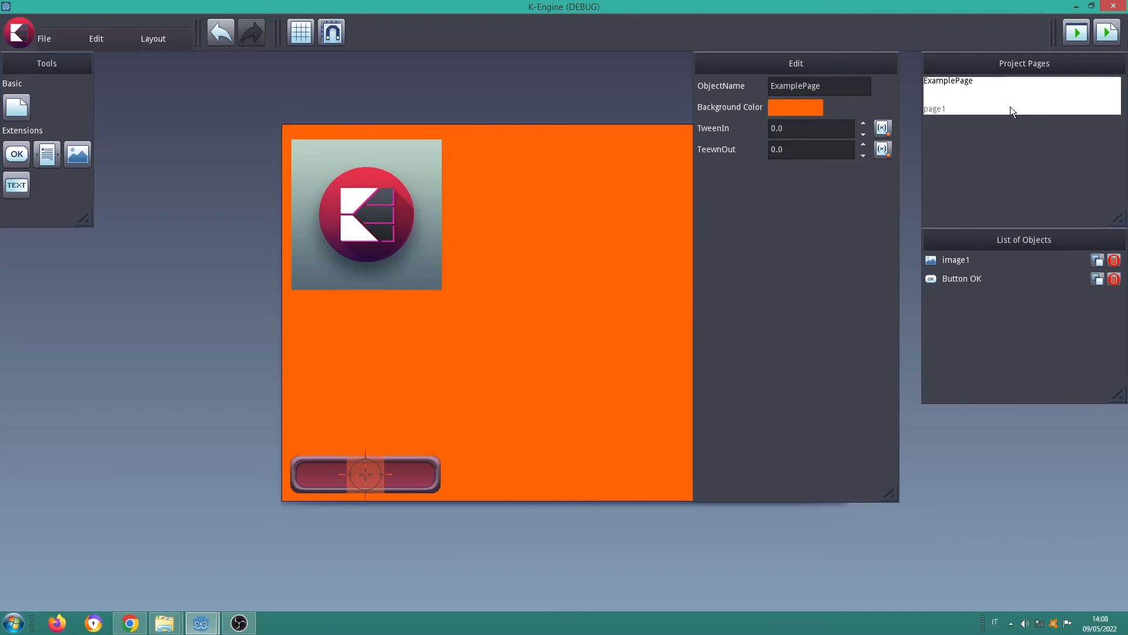